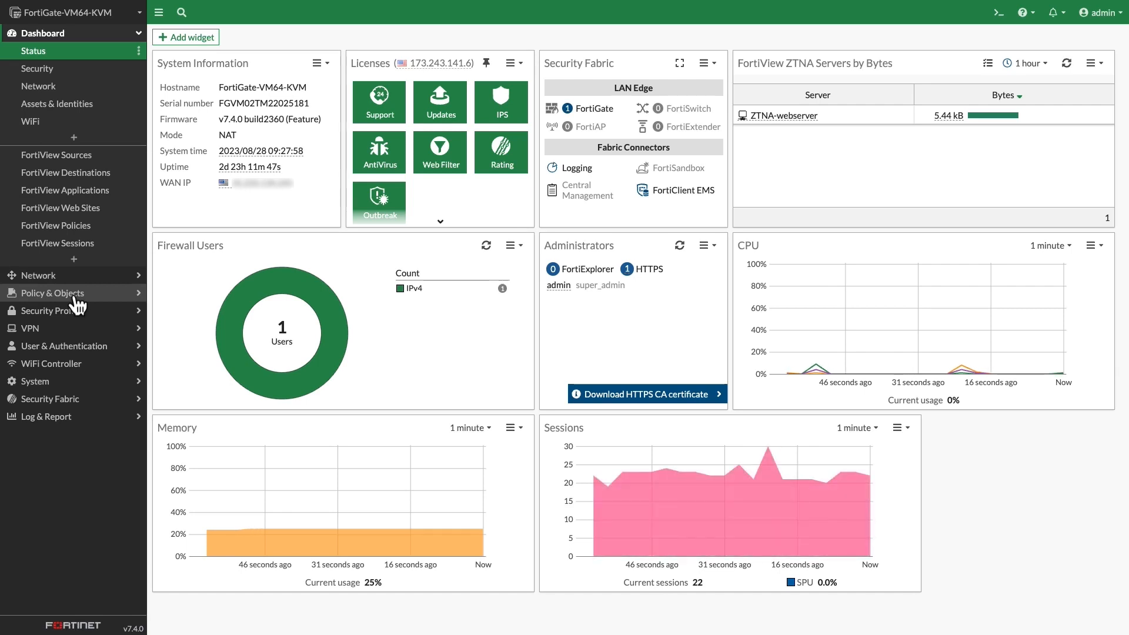
Open the ZTNA-webserver entry among the ZTNA servers to review its network settings and default certificate
{"action": "left_click", "coordinate": [75, 296]}
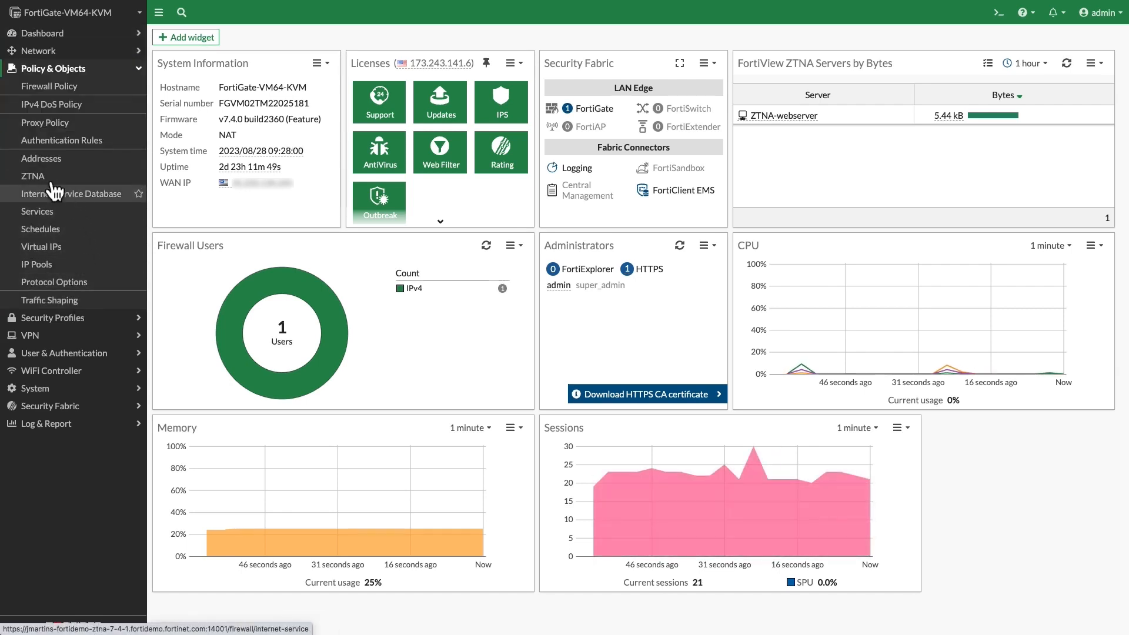
{"action": "left_click", "coordinate": [34, 178]}
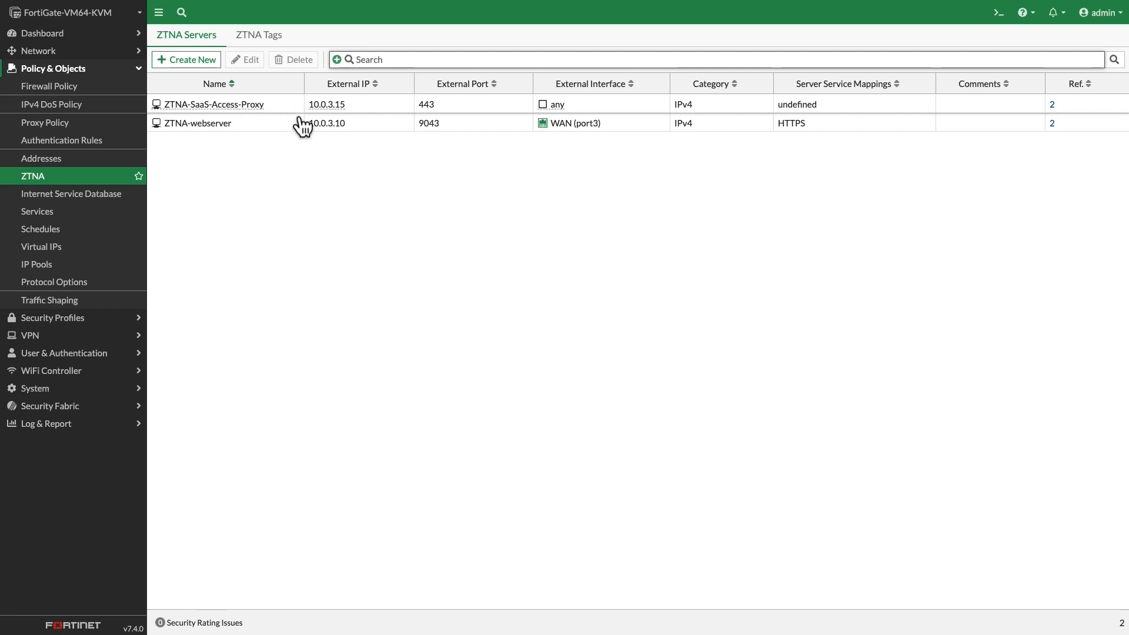
{"action": "double_click", "coordinate": [272, 125]}
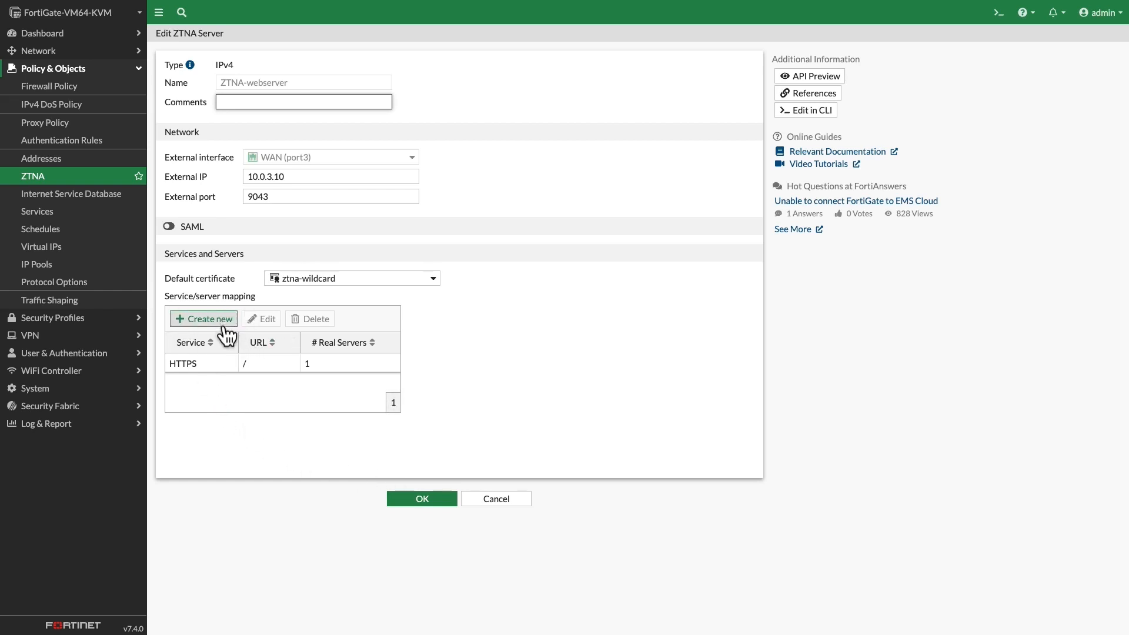
Inspect the HTTPS service/server mapping and its real server's address settings, and leave the ZTNA server without saving
{"action": "double_click", "coordinate": [221, 367]}
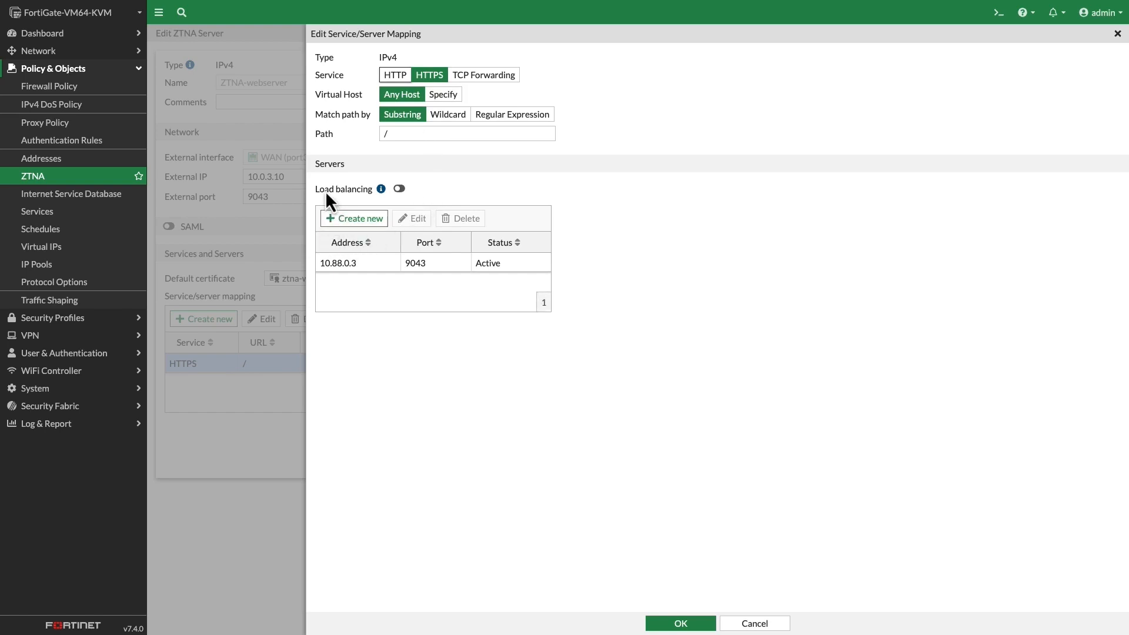
{"action": "double_click", "coordinate": [353, 263]}
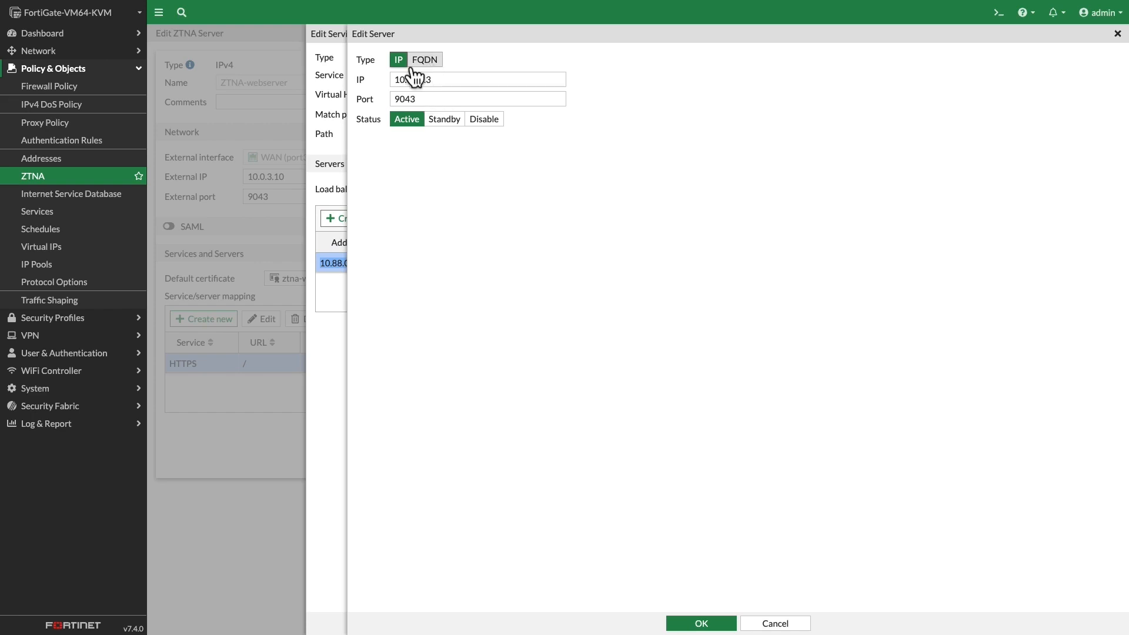
{"action": "left_click", "coordinate": [456, 82]}
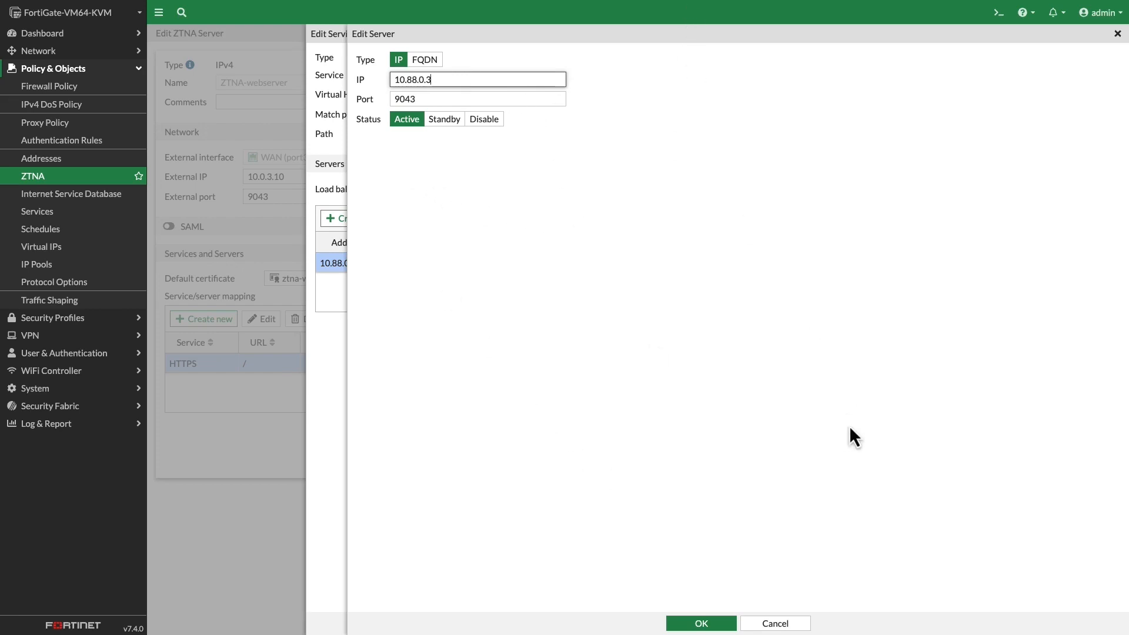
{"action": "left_click", "coordinate": [771, 627]}
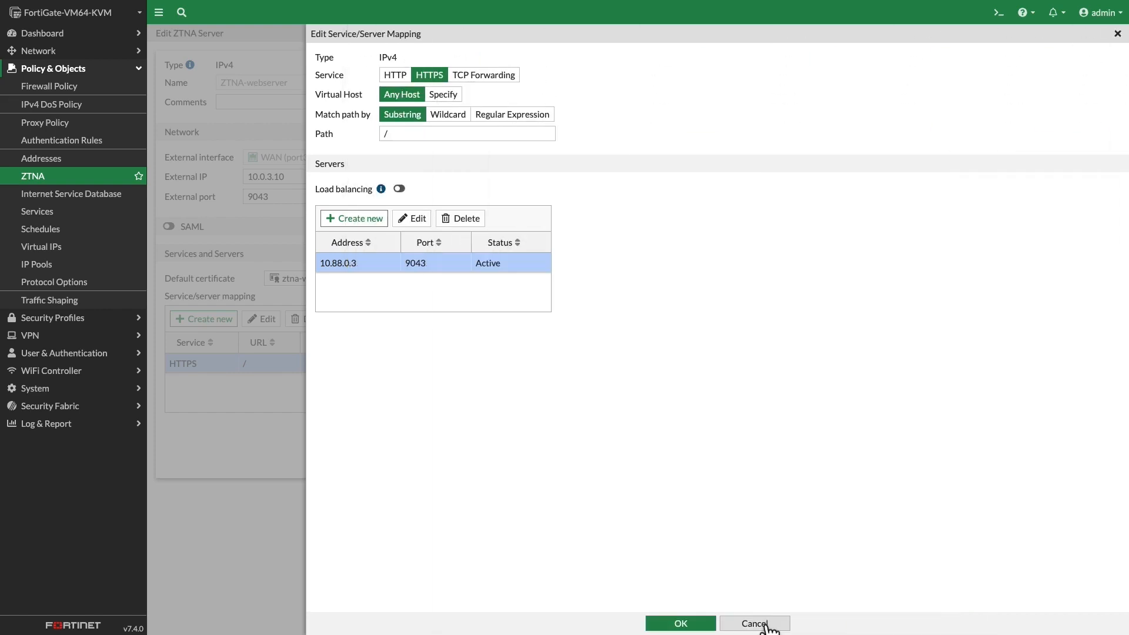
{"action": "left_click", "coordinate": [755, 624]}
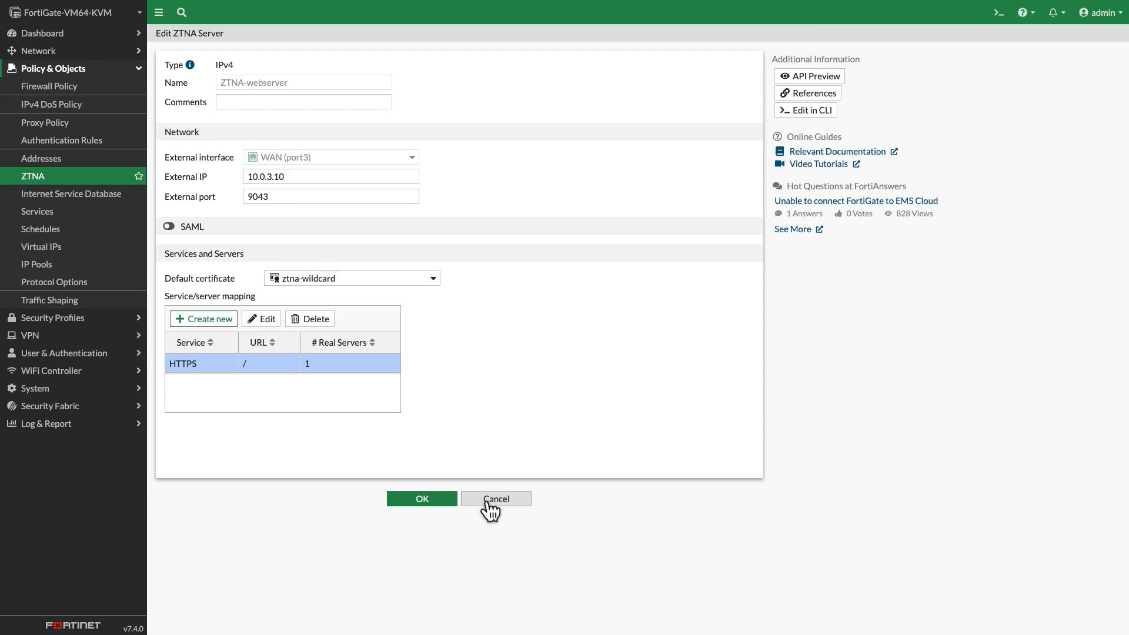
{"action": "left_click", "coordinate": [488, 507]}
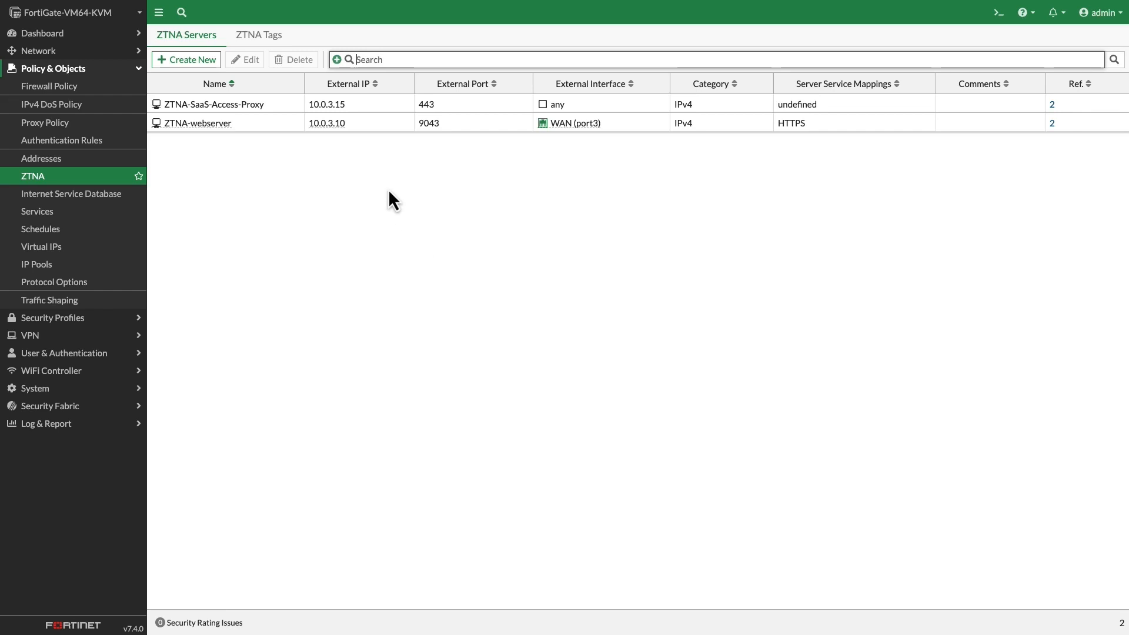
Review the ZTNA tags provided by EMS1 and the FortiClient EMS fabric connector settings, discarding any changes
{"action": "left_click", "coordinate": [268, 43]}
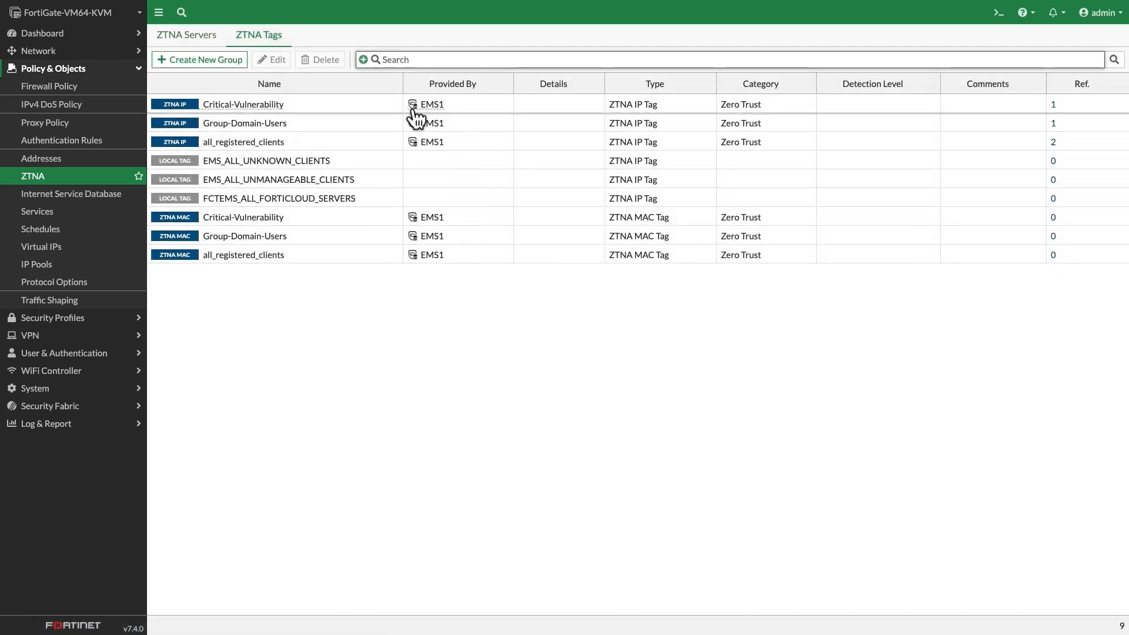
{"action": "mouse_move", "coordinate": [444, 116]}
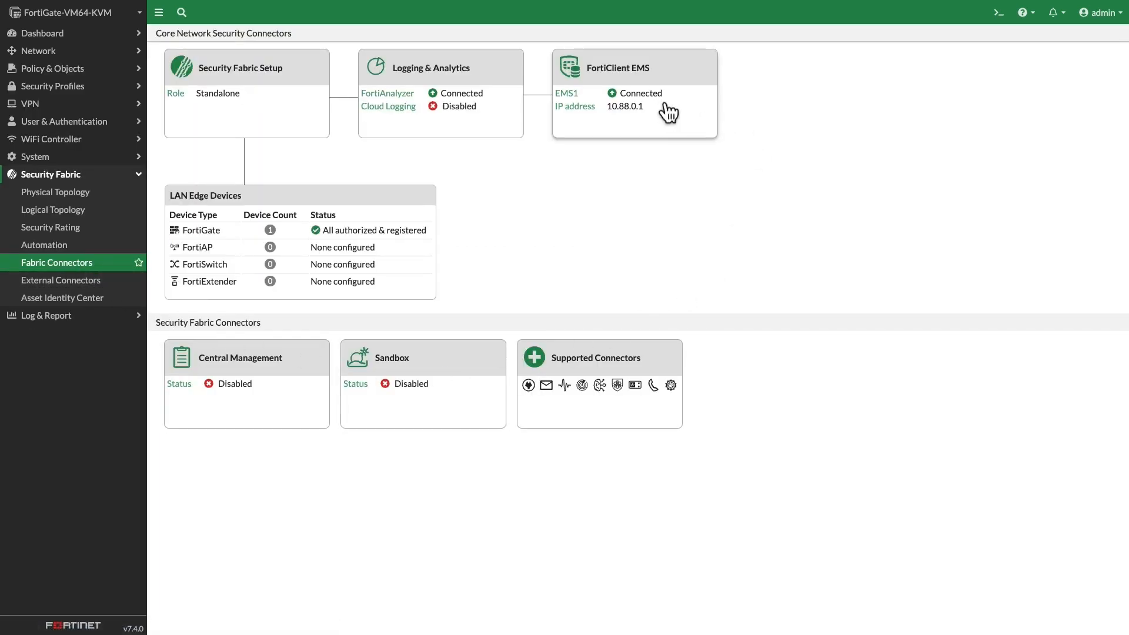
{"action": "left_click", "coordinate": [687, 113]}
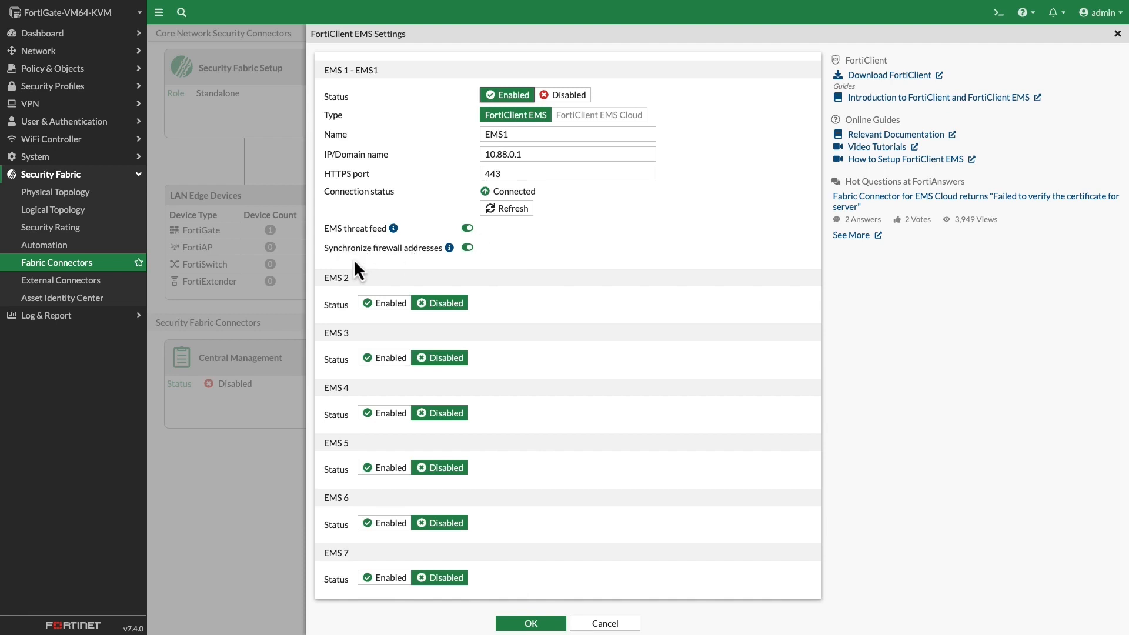
{"action": "mouse_move", "coordinate": [450, 250]}
{"action": "mouse_move", "coordinate": [395, 230]}
{"action": "mouse_move", "coordinate": [587, 115]}
{"action": "left_click", "coordinate": [590, 629]}
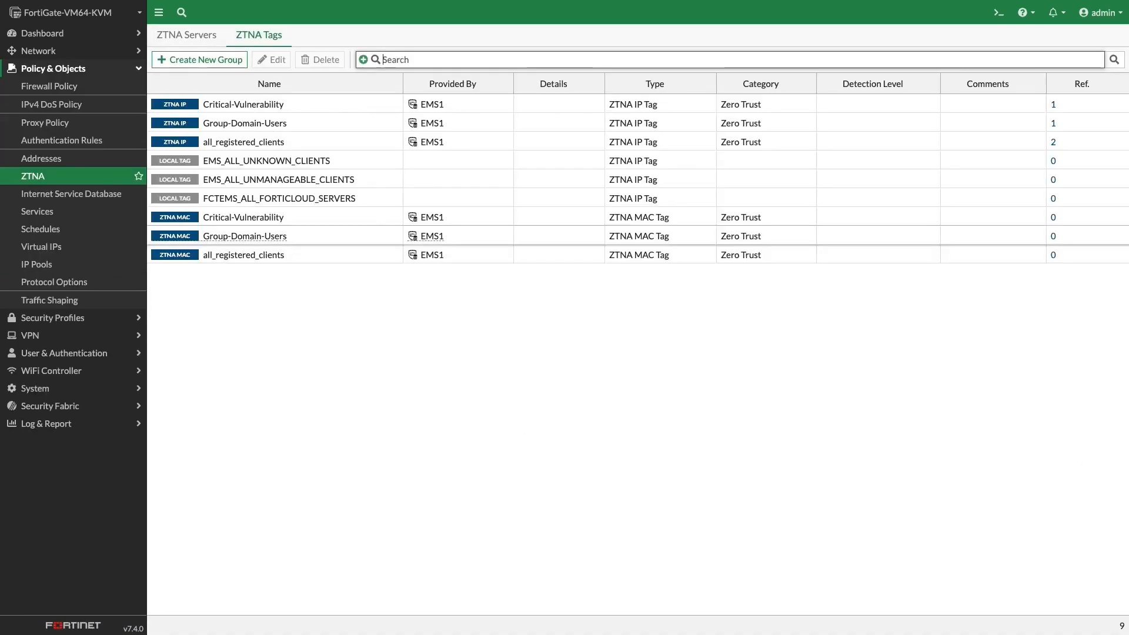
Review the ZTNA-Access and ZTNA-Deny-Access firewall policies, including their sources, tags and actions, leaving each without saving
{"action": "left_click", "coordinate": [59, 90]}
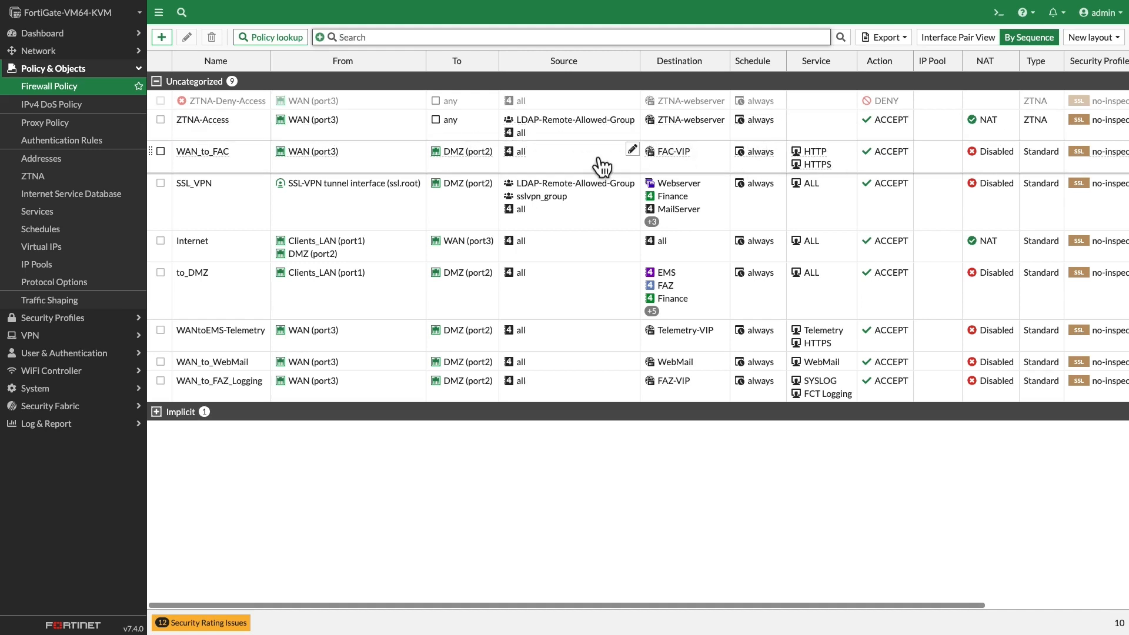
{"action": "double_click", "coordinate": [383, 137]}
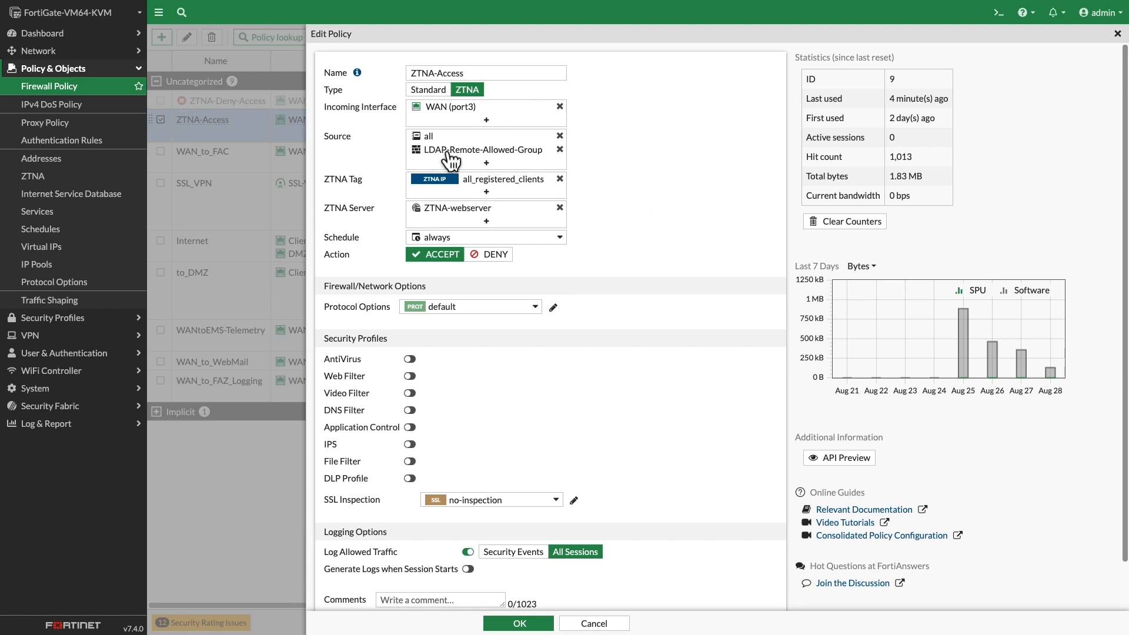
{"action": "mouse_move", "coordinate": [484, 157]}
{"action": "mouse_move", "coordinate": [490, 183]}
{"action": "scroll", "coordinate": [737, 511], "scroll_direction": "down", "scroll_amount": 2}
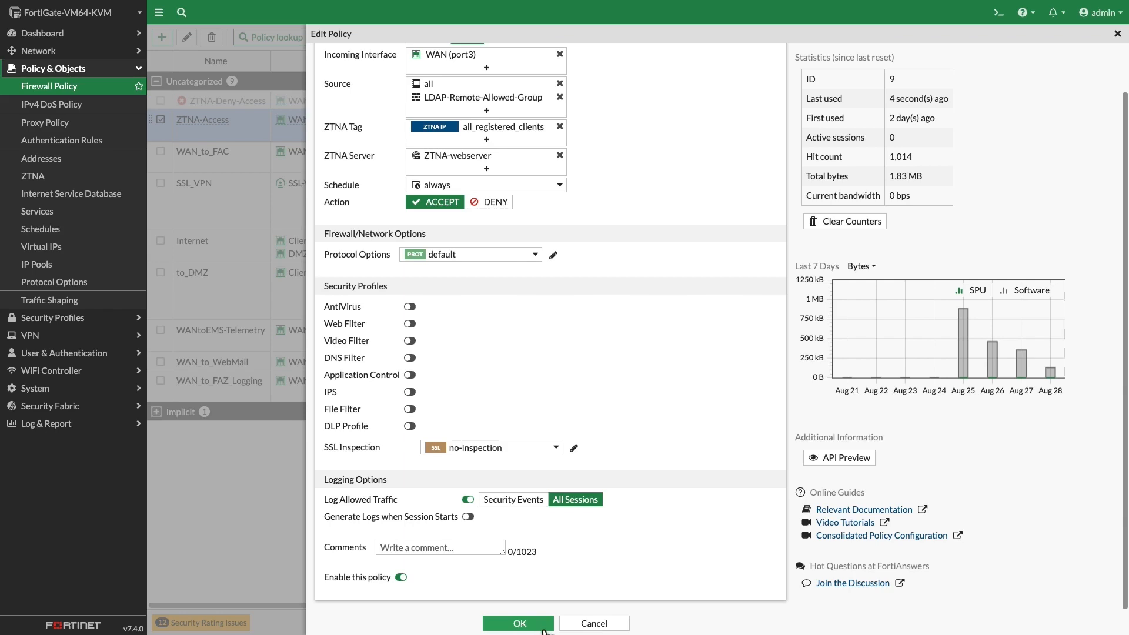
{"action": "left_click", "coordinate": [590, 626]}
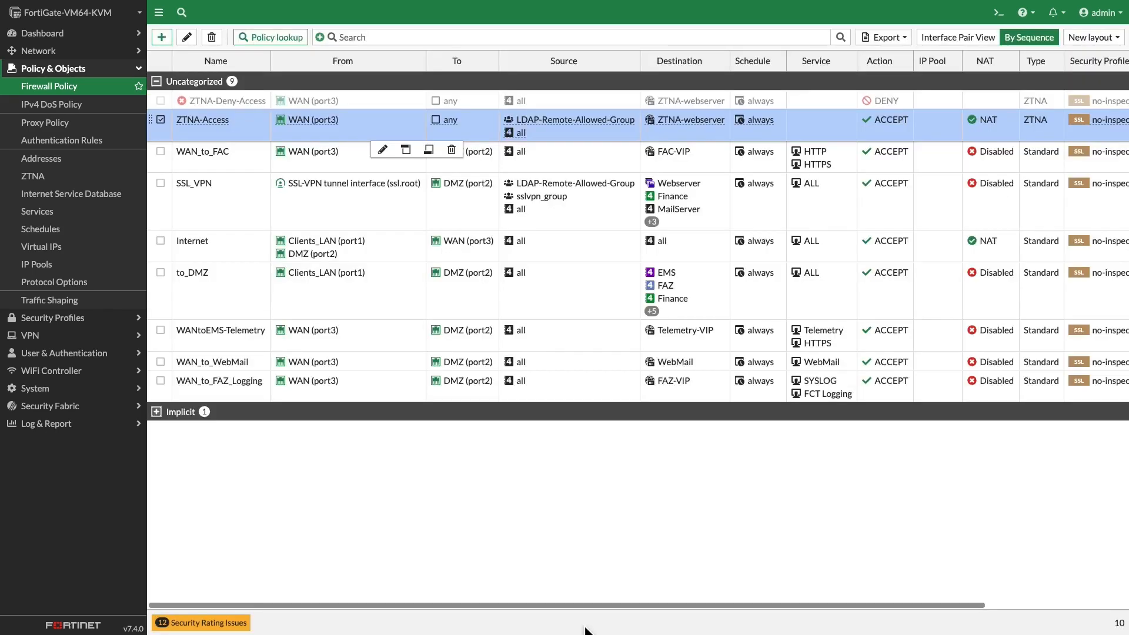
{"action": "double_click", "coordinate": [380, 103]}
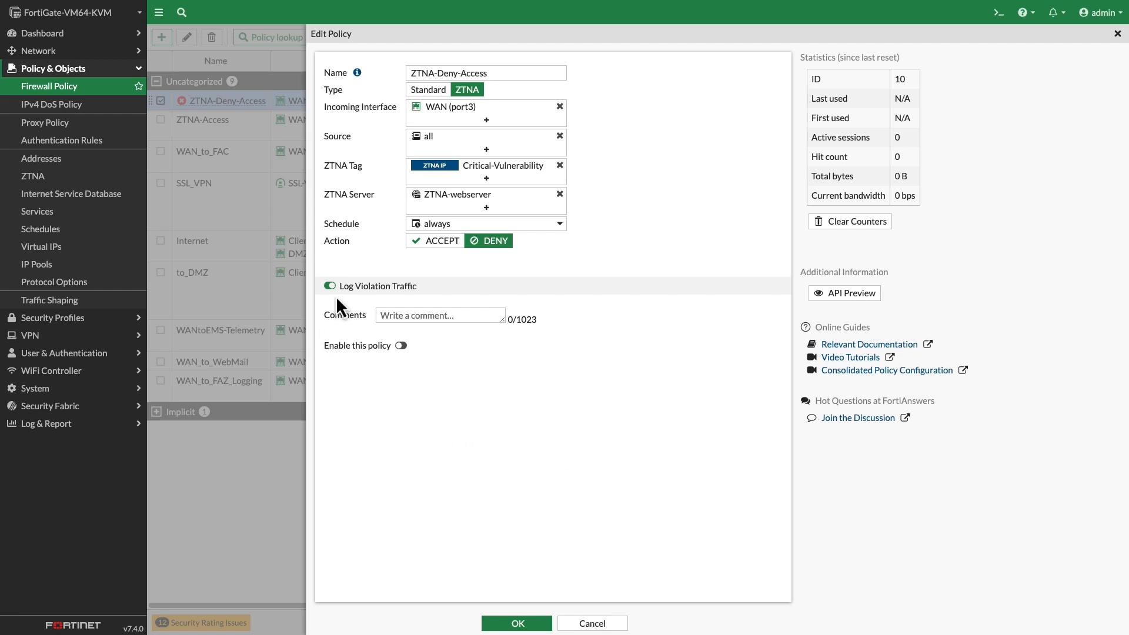
{"action": "left_click", "coordinate": [594, 624]}
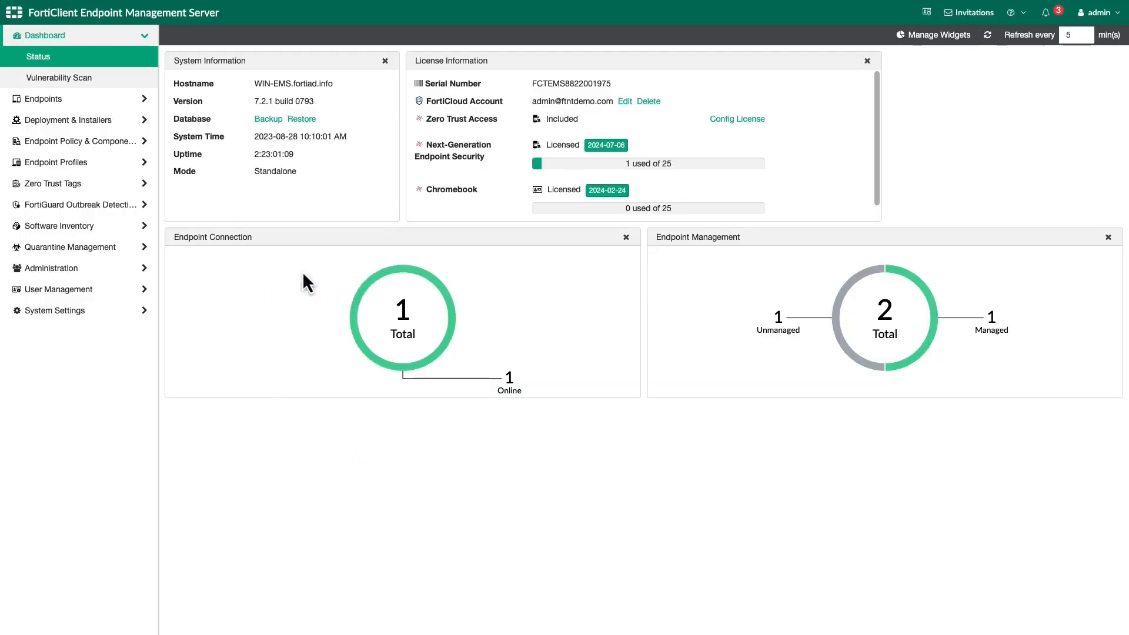
In FortiClient EMS, review the tag types and endpoint sharing settings of the standalone FortiGate fabric device, and cancel the edit
{"action": "left_click", "coordinate": [51, 269]}
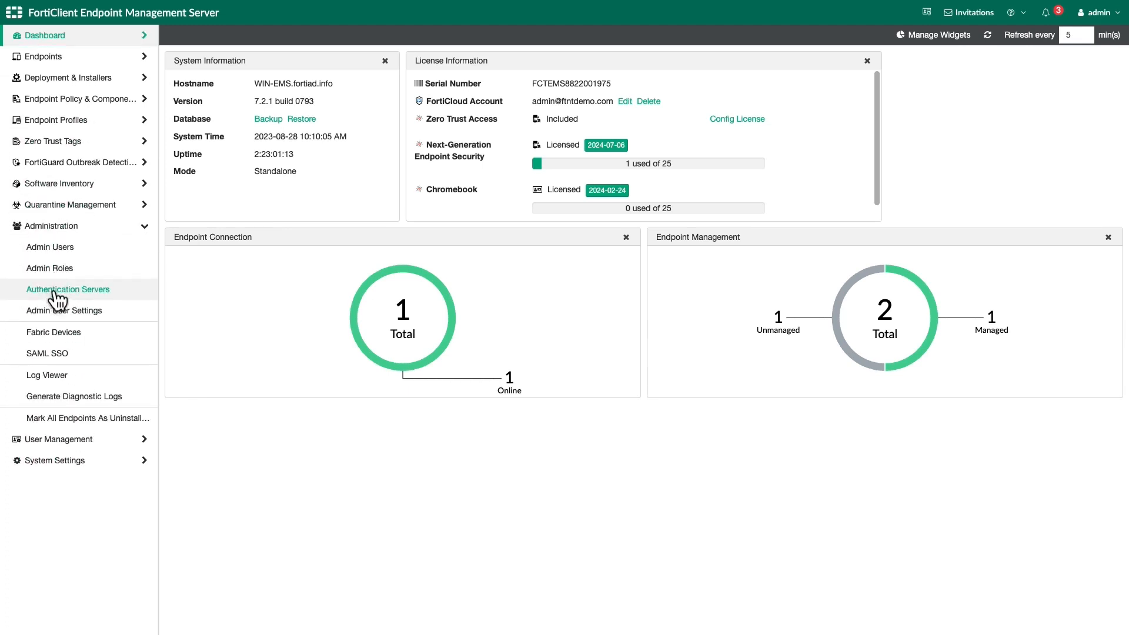
{"action": "left_click", "coordinate": [55, 333]}
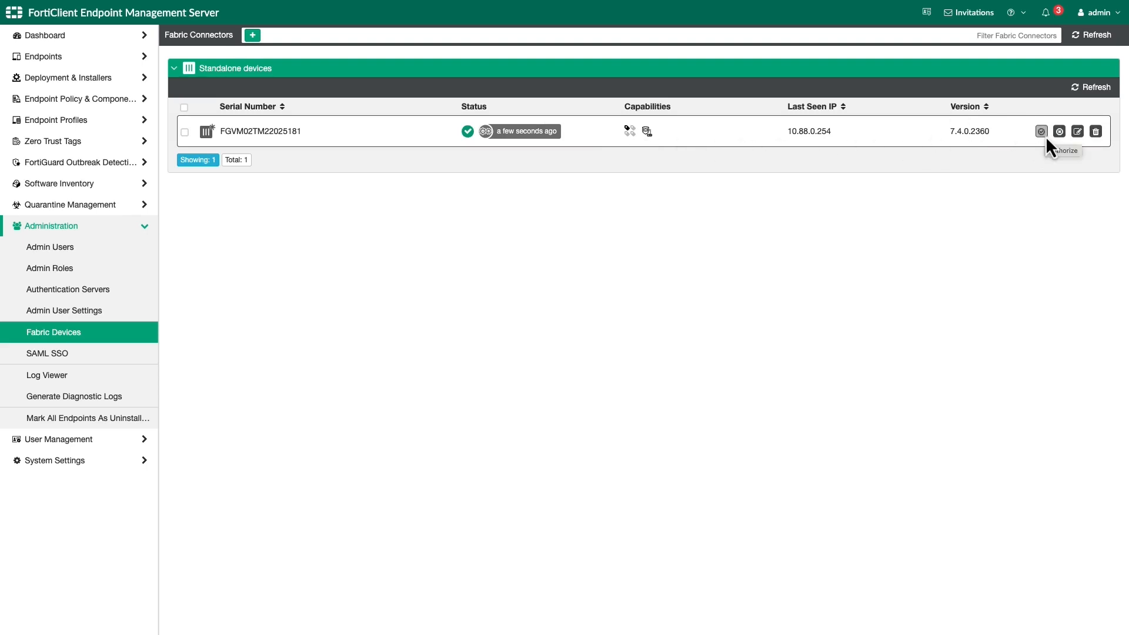
{"action": "left_click", "coordinate": [1078, 131]}
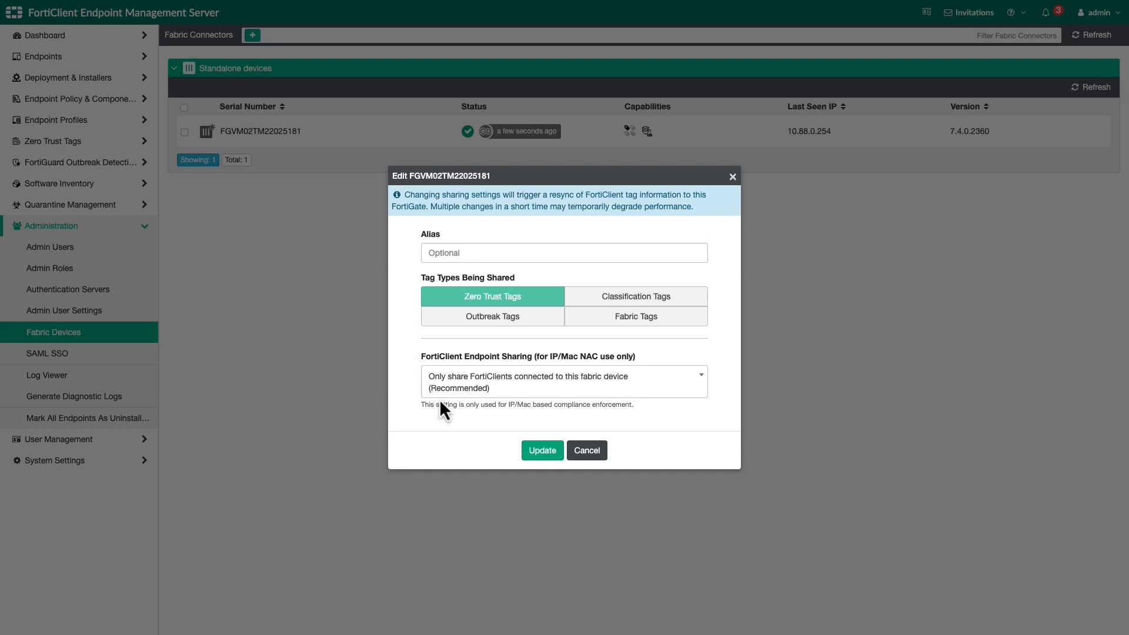
{"action": "left_click", "coordinate": [588, 450]}
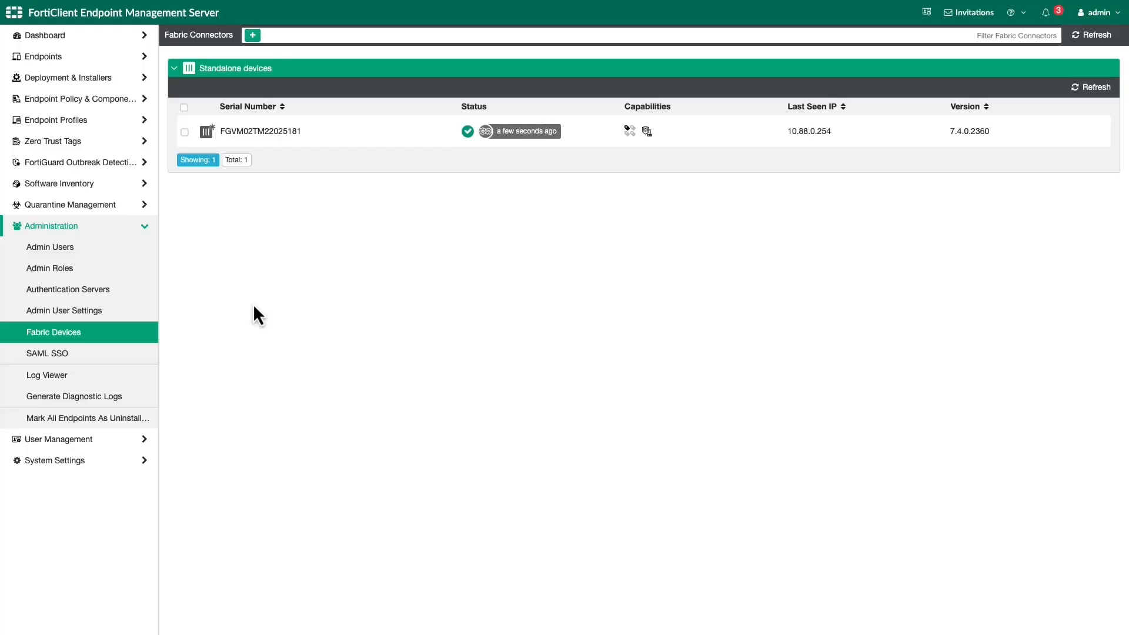
Show the summary details of the WIN10-01 endpoint, including its Zero Trust tags and configuration
{"action": "left_click", "coordinate": [56, 59]}
{"action": "left_click", "coordinate": [59, 84]}
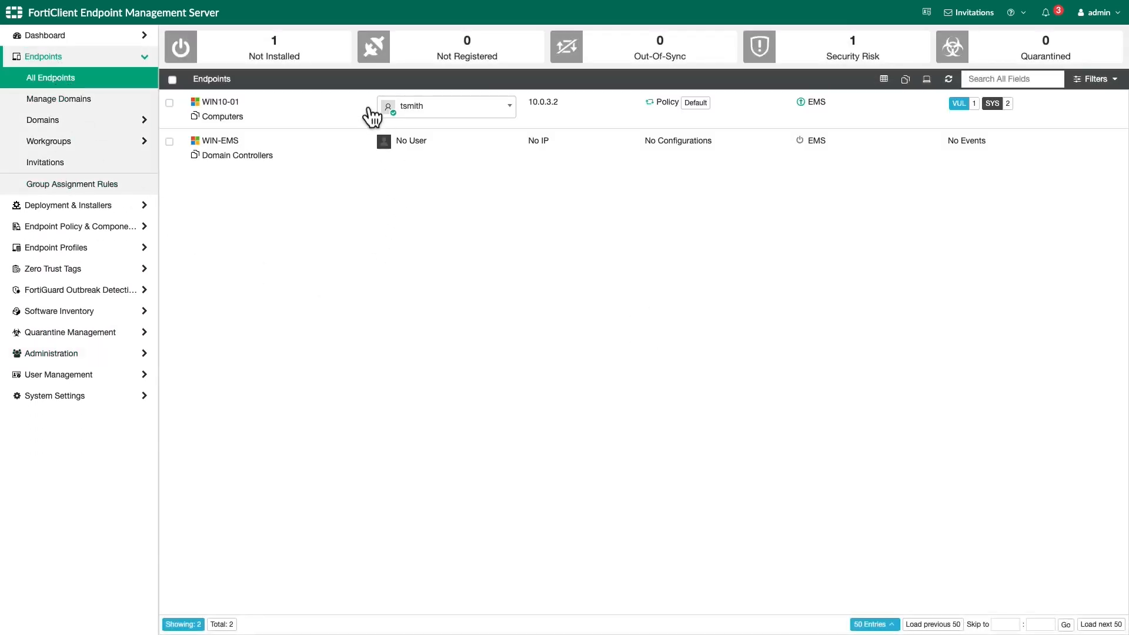
{"action": "left_click", "coordinate": [360, 113]}
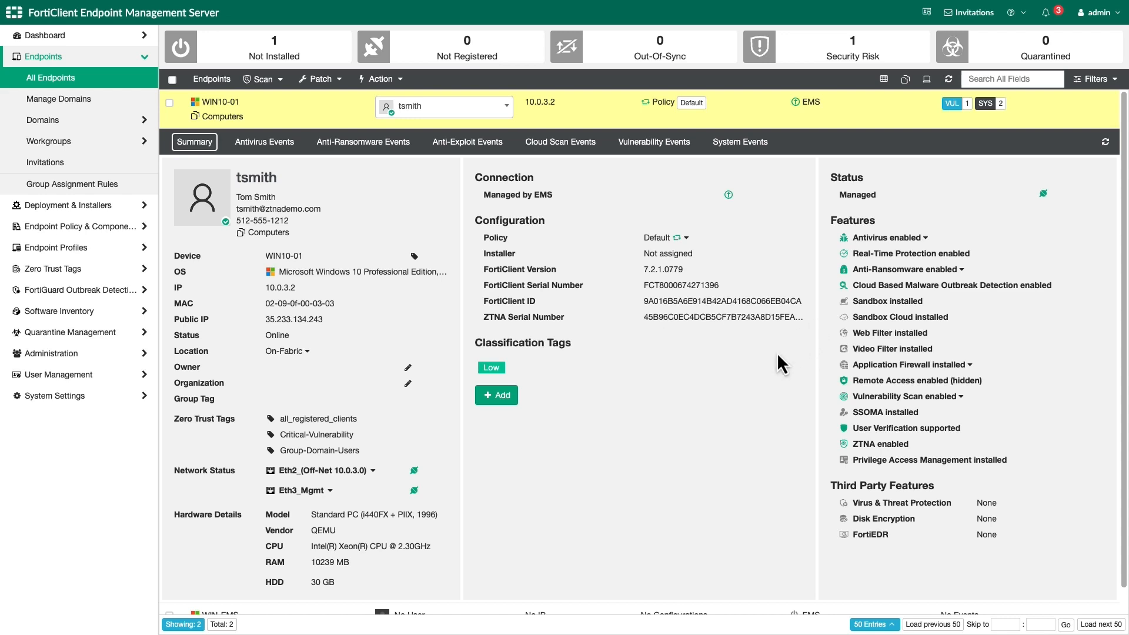
Open the Group-Domain-Users Zero Trust tagging rule set to review its rules
{"action": "left_click", "coordinate": [71, 271]}
{"action": "left_click", "coordinate": [73, 162]}
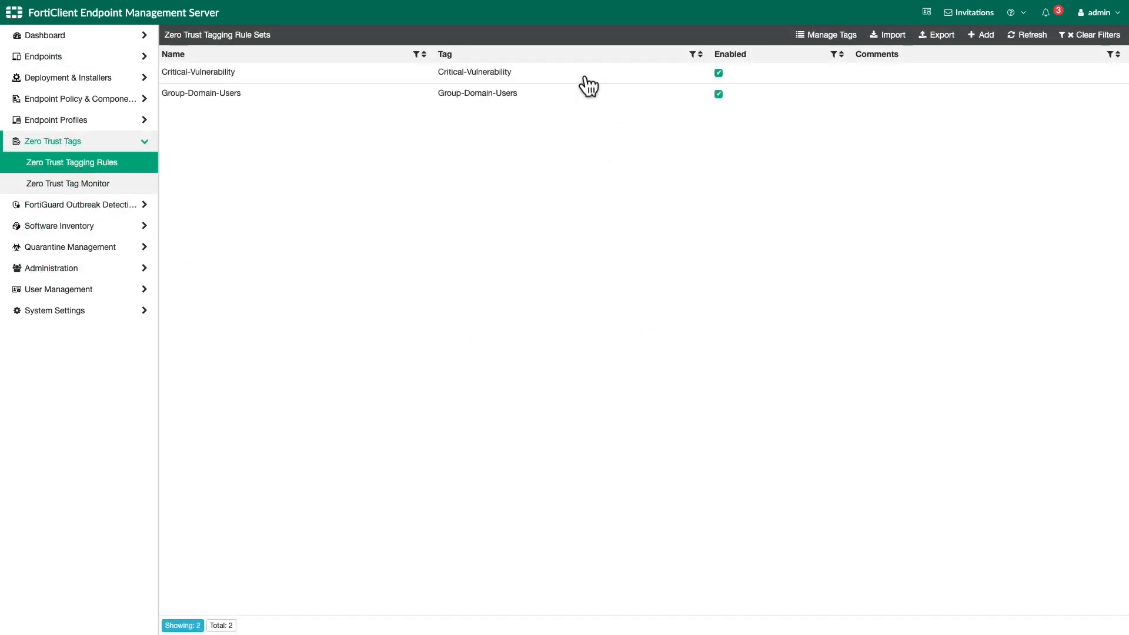
{"action": "left_click", "coordinate": [586, 76]}
{"action": "left_click", "coordinate": [585, 77]}
{"action": "left_click", "coordinate": [567, 103]}
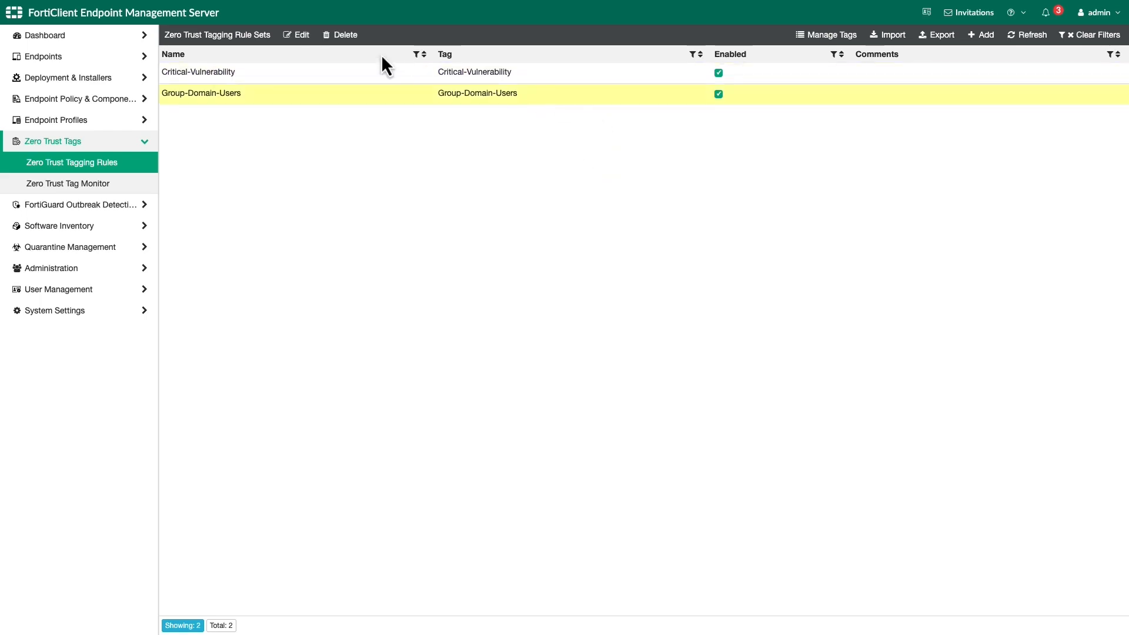
{"action": "left_click", "coordinate": [291, 35]}
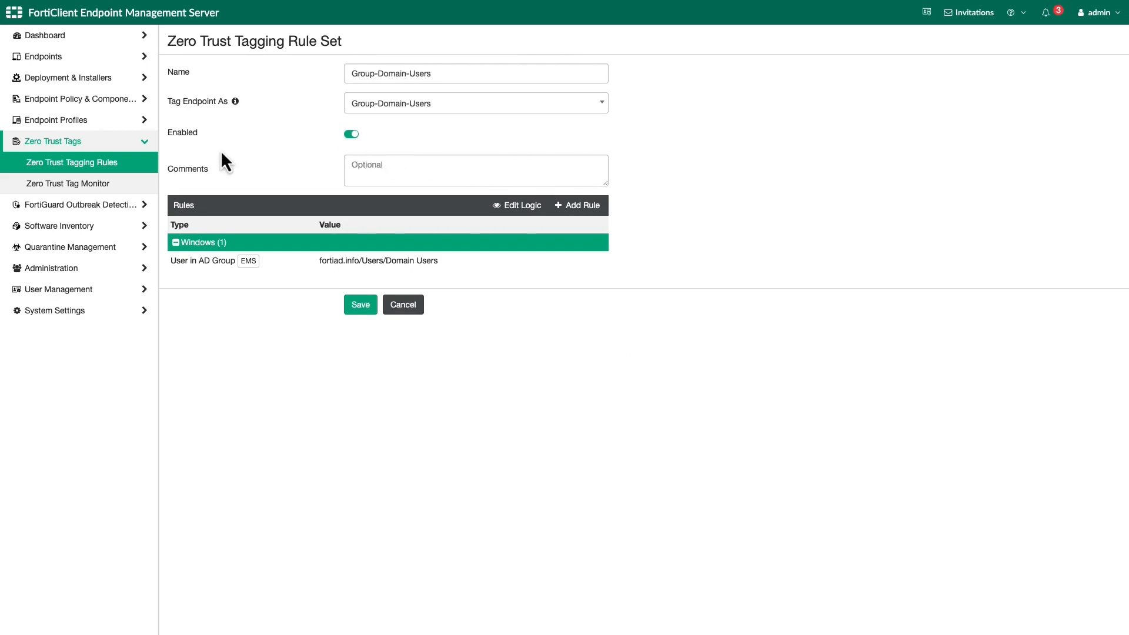
Start a new Windows rule in the set to examine the available rule types, and cancel it
{"action": "left_click", "coordinate": [586, 207]}
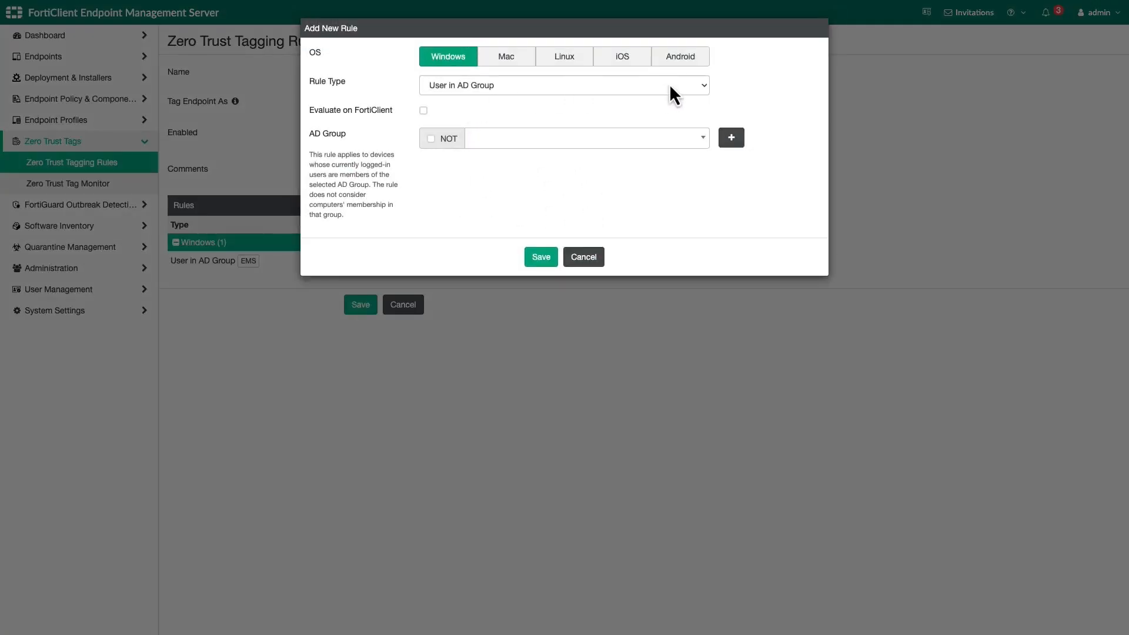
{"action": "left_click", "coordinate": [673, 84]}
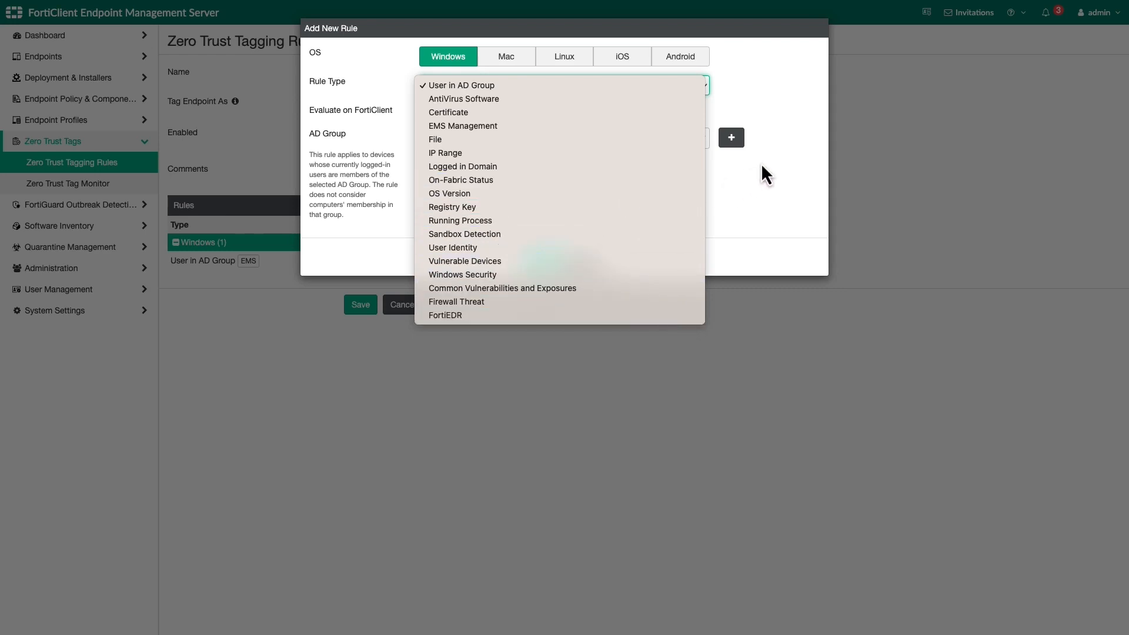
{"action": "left_click", "coordinate": [815, 90]}
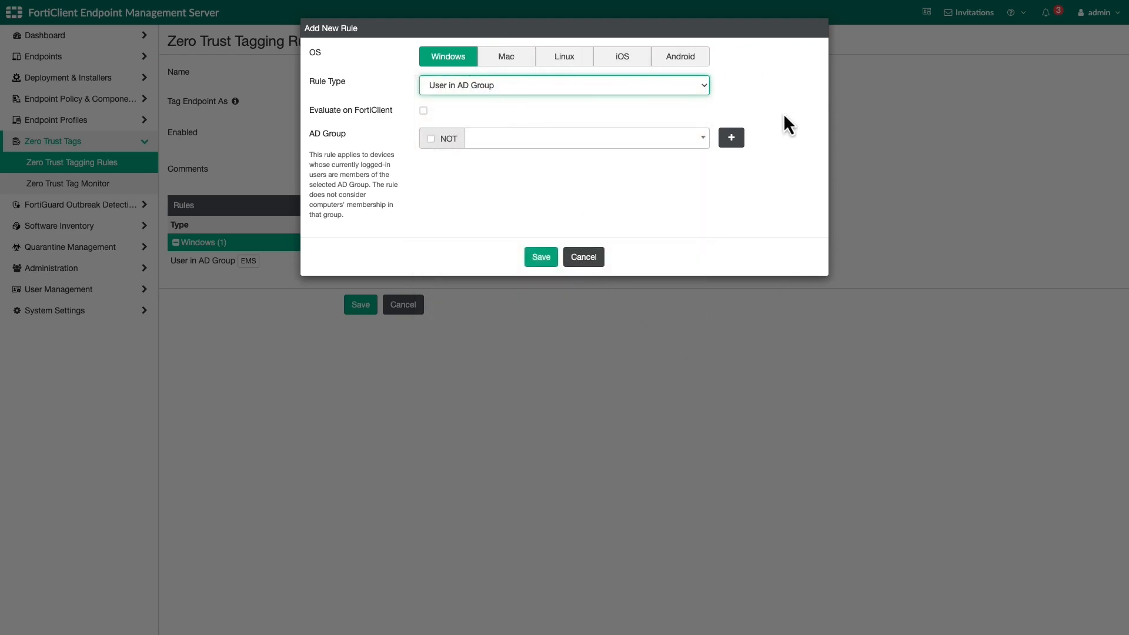
{"action": "left_click", "coordinate": [590, 263]}
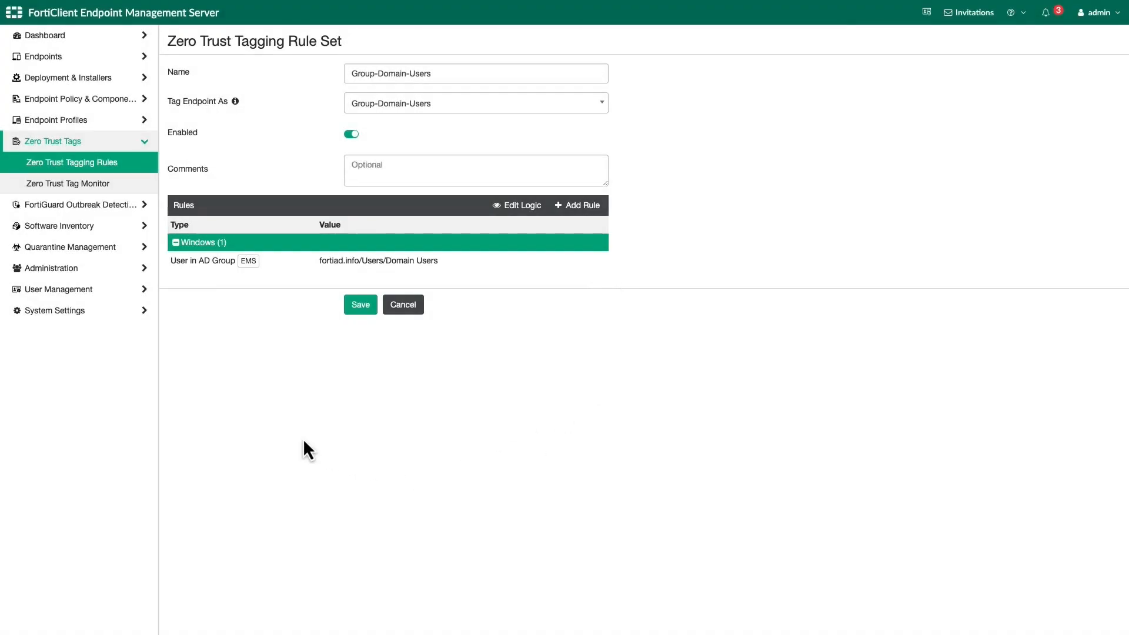
Check the Zero Trust tag monitor for the endpoints tagged Critical-Vulnerability, Group-Domain-Users and Low
{"action": "left_click", "coordinate": [68, 185]}
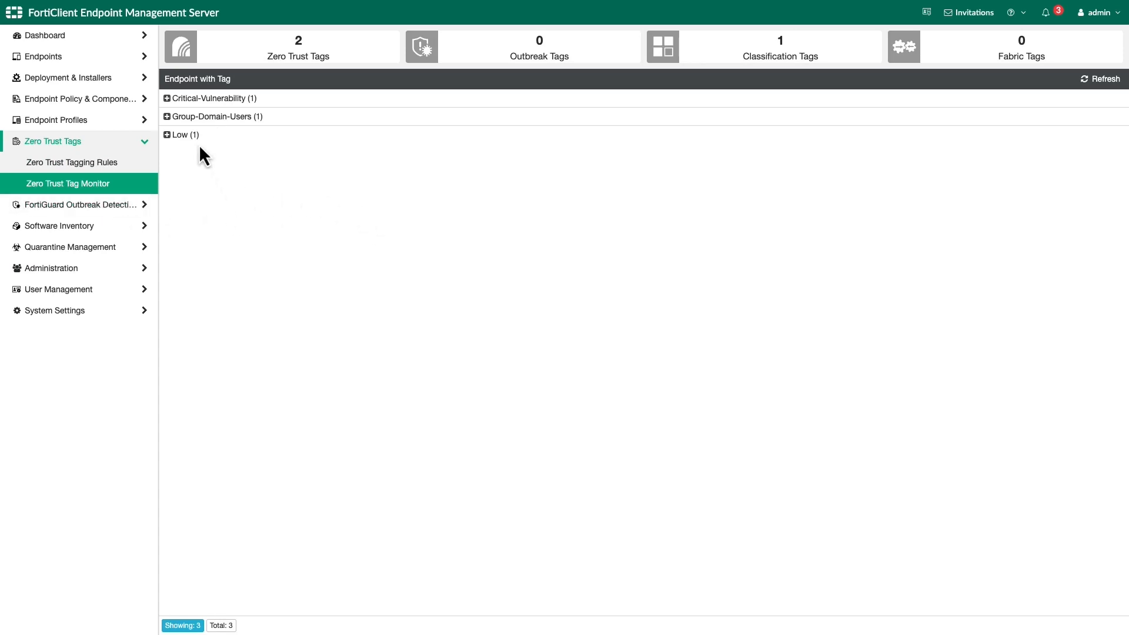
{"action": "left_click", "coordinate": [167, 117]}
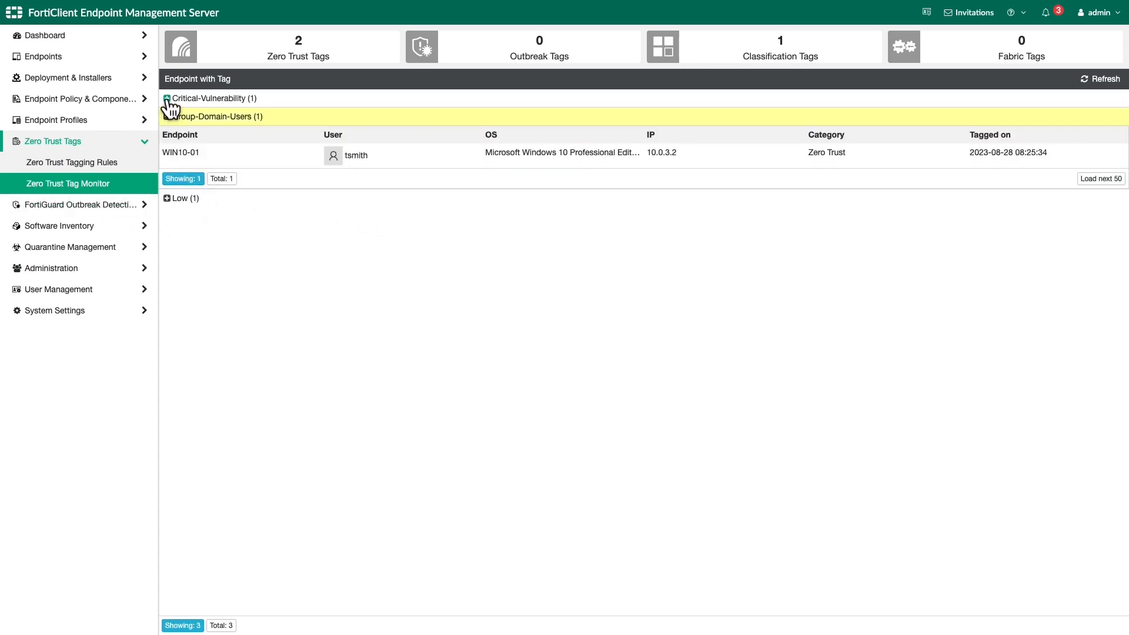
{"action": "left_click", "coordinate": [167, 99]}
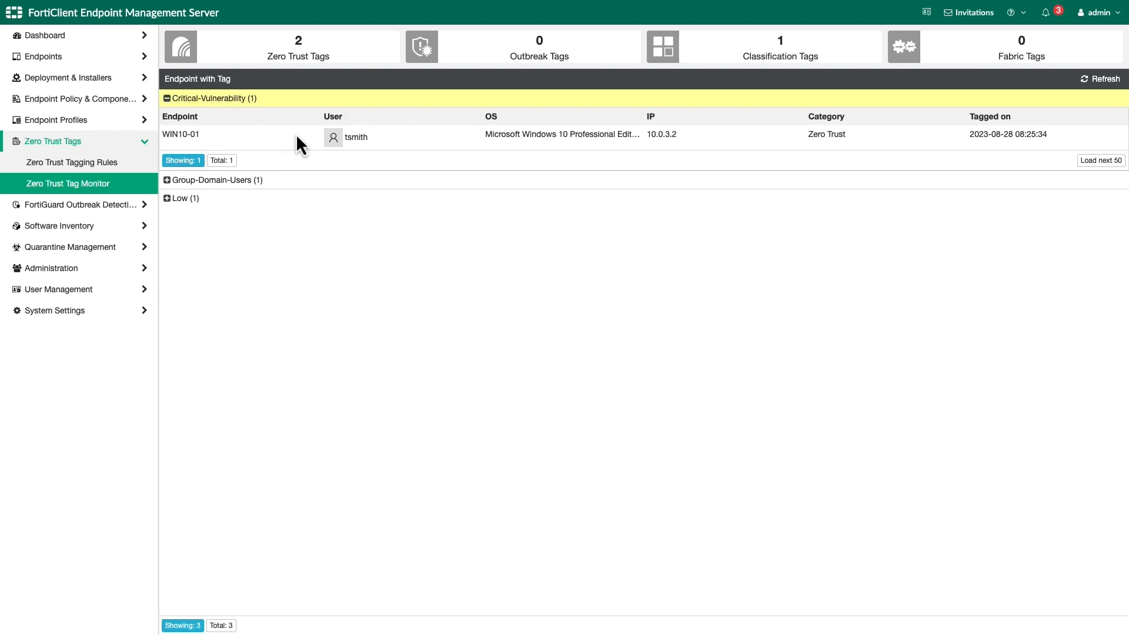
{"action": "left_click", "coordinate": [167, 180]}
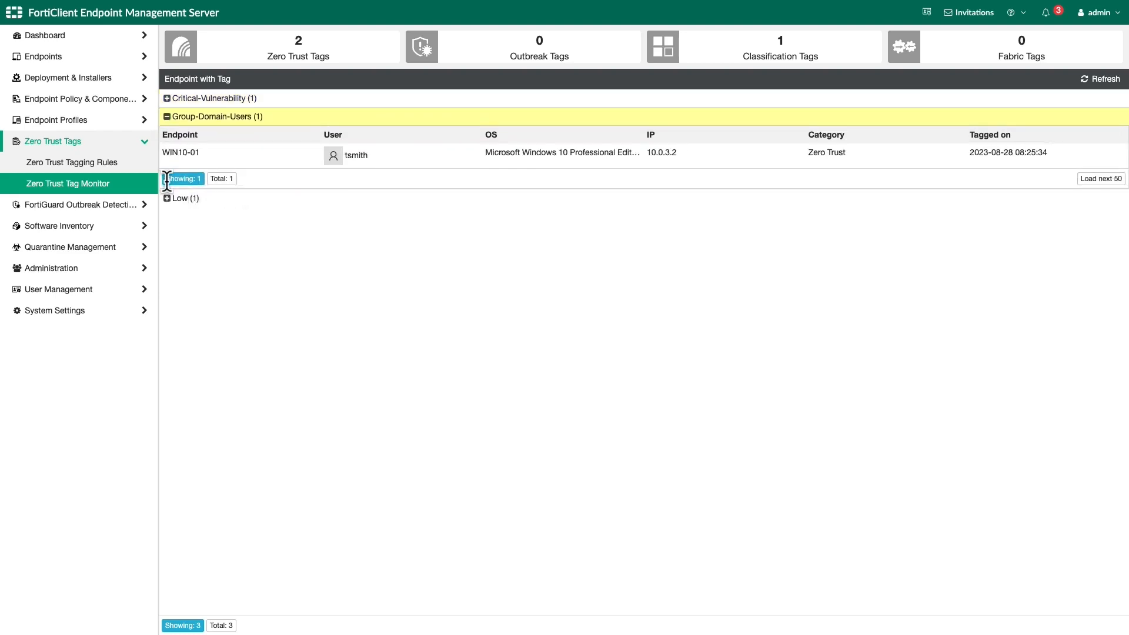
{"action": "left_click", "coordinate": [168, 198]}
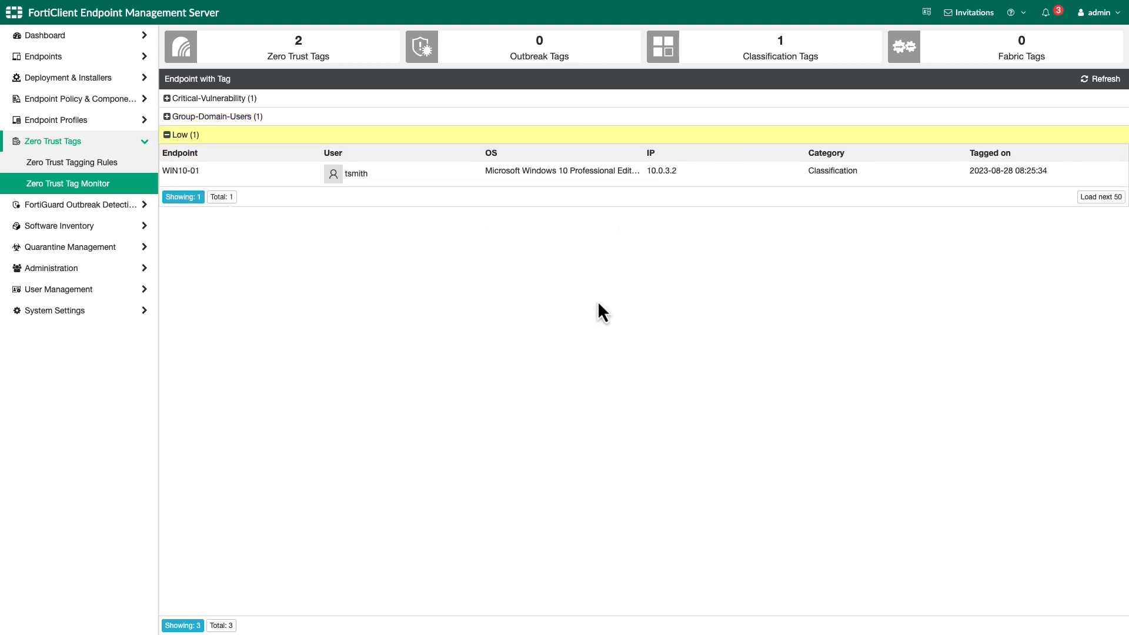
{"action": "left_click", "coordinate": [44, 186]}
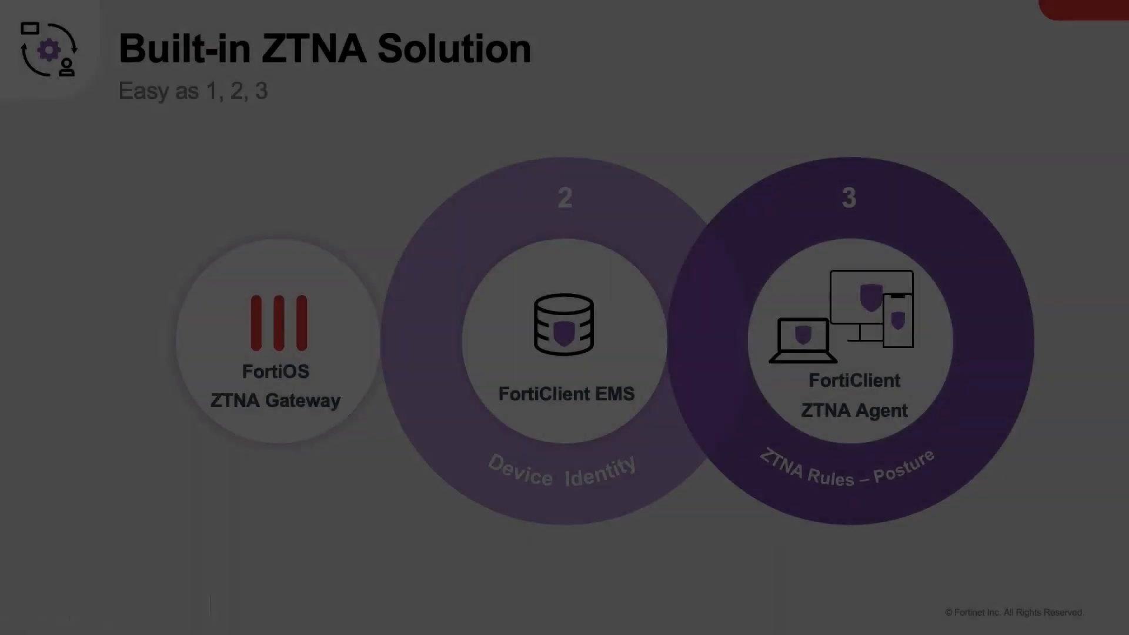